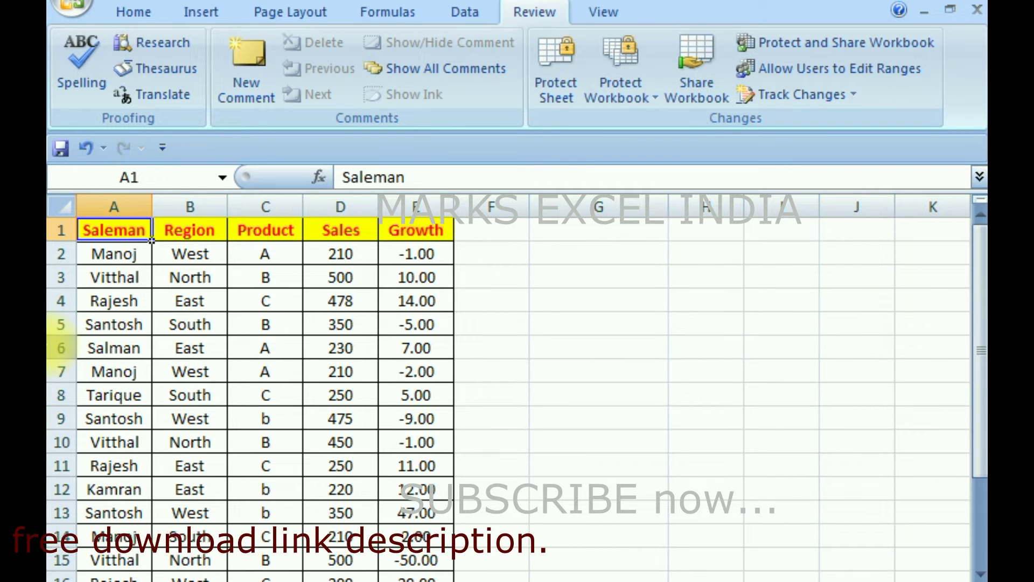
- Select the sales table range A1:E12, then pick Growth cell E2
left_click(205, 419)
left_click(161, 253)
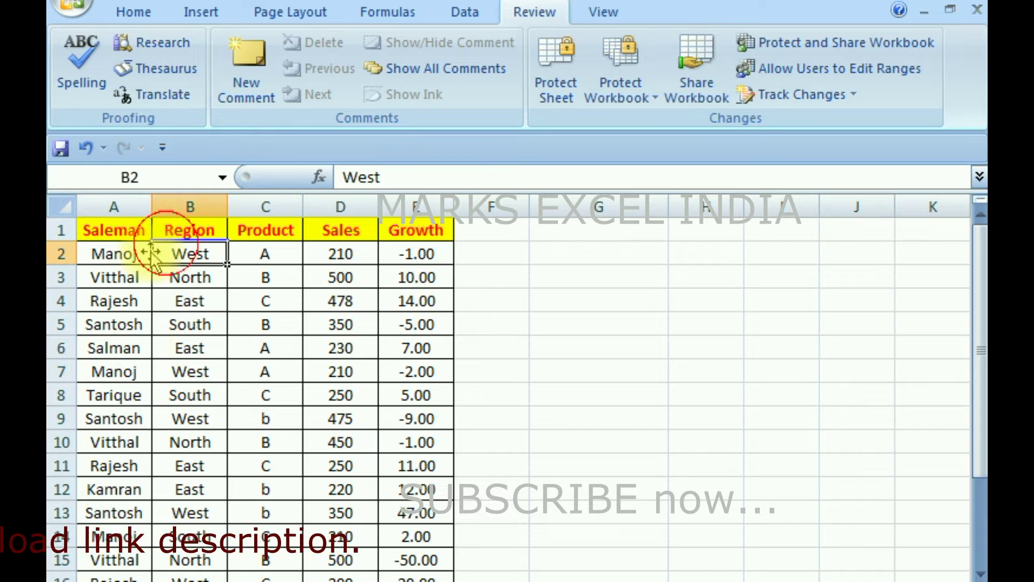
left_click(102, 229)
left_click_drag(102, 228, 415, 488)
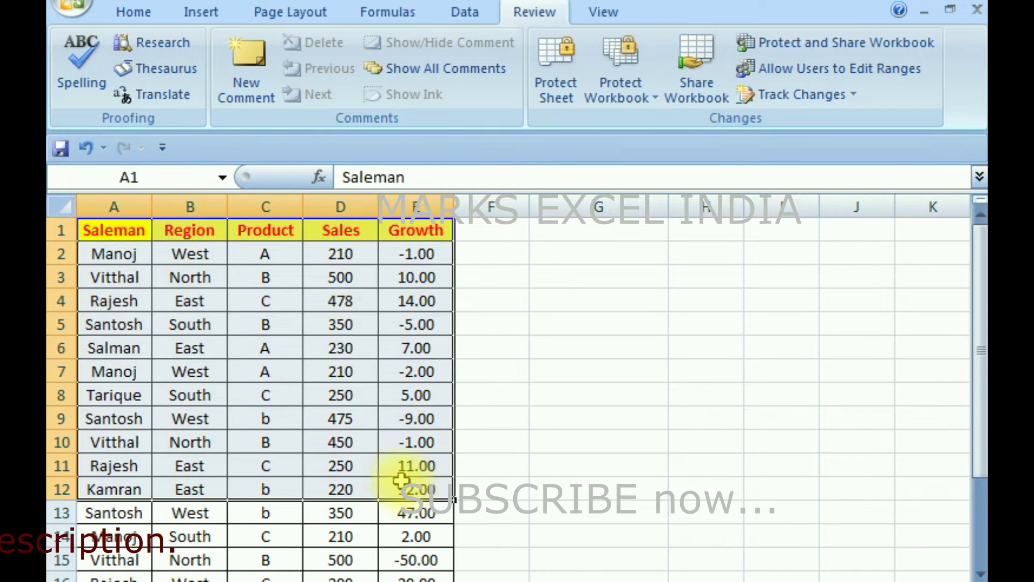
left_click(260, 331)
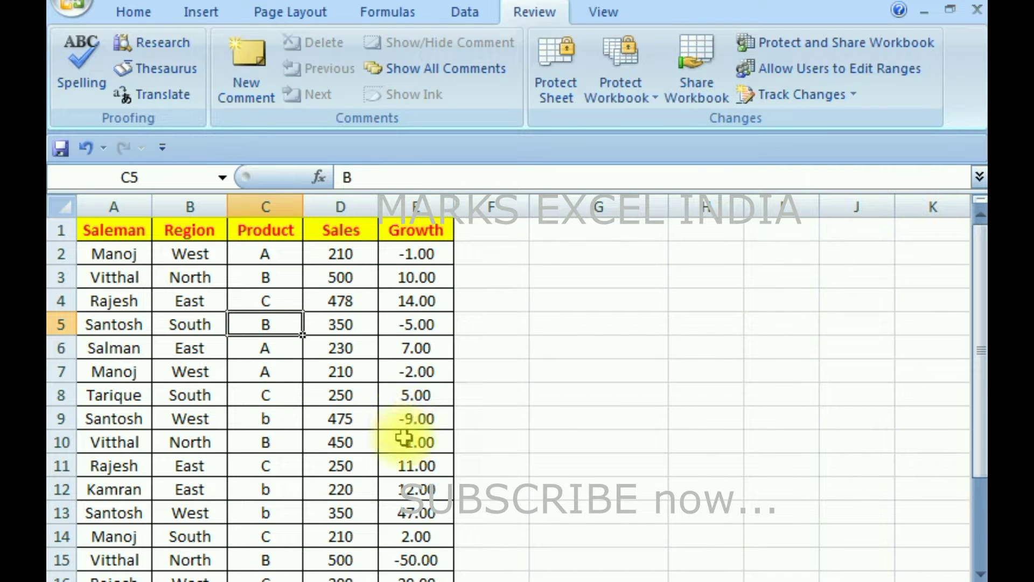
left_click(412, 256)
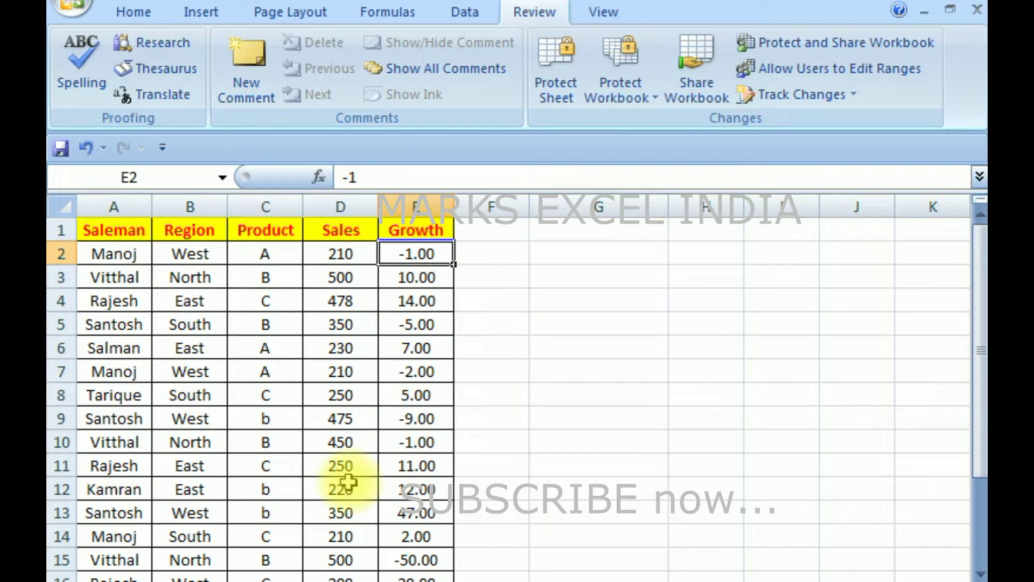
- Insert the comment 'Marks Excel India' on E2 and reselect E2 to check it
key("shift+F2")
type("Marks Excel India")
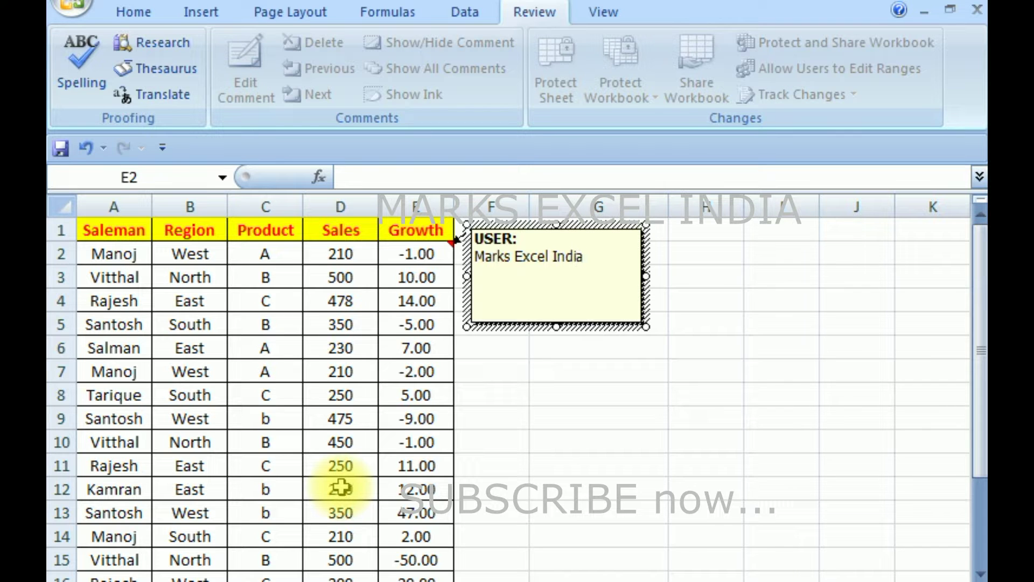
left_click(503, 394)
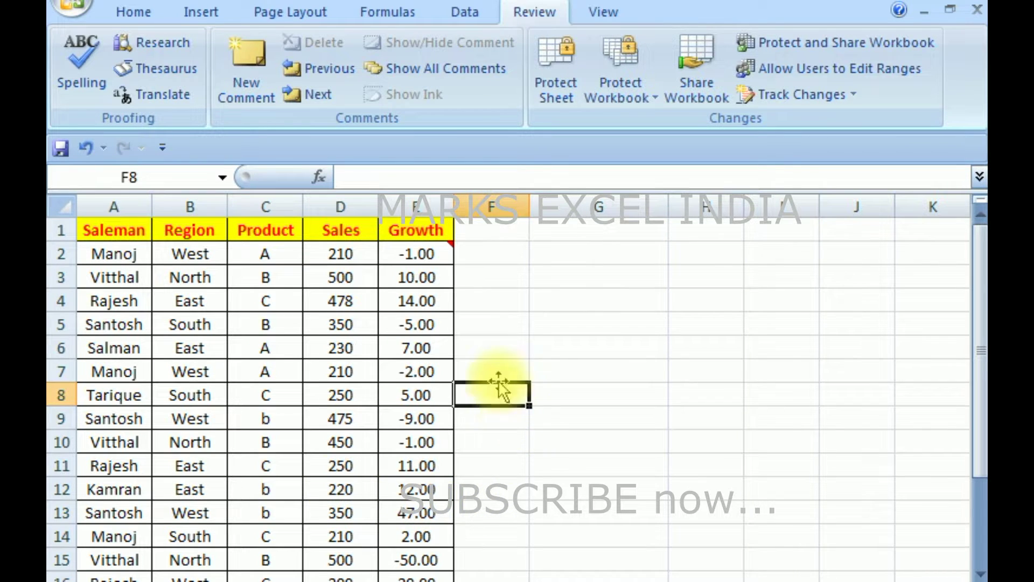
left_click(419, 253)
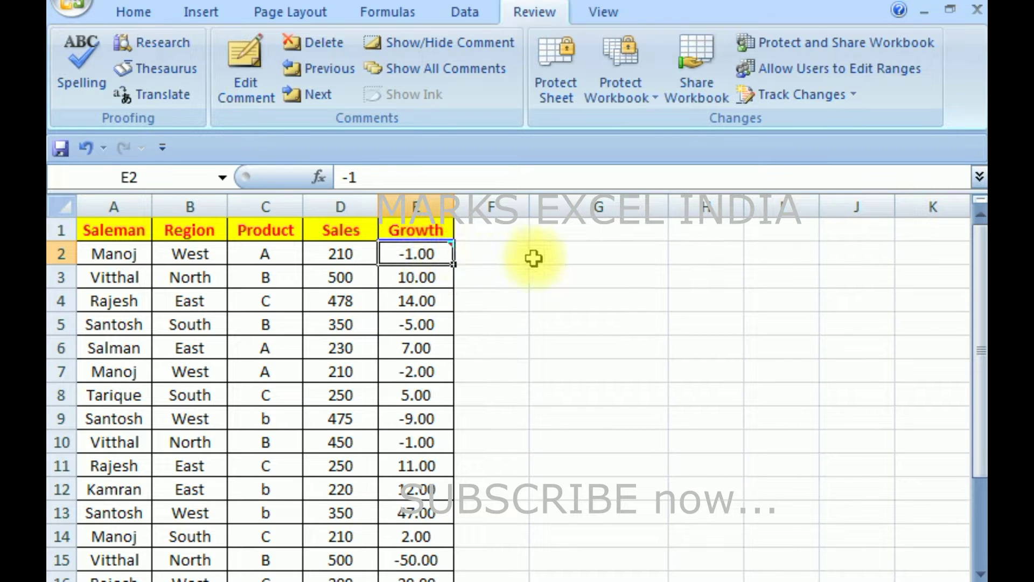
left_click(516, 399)
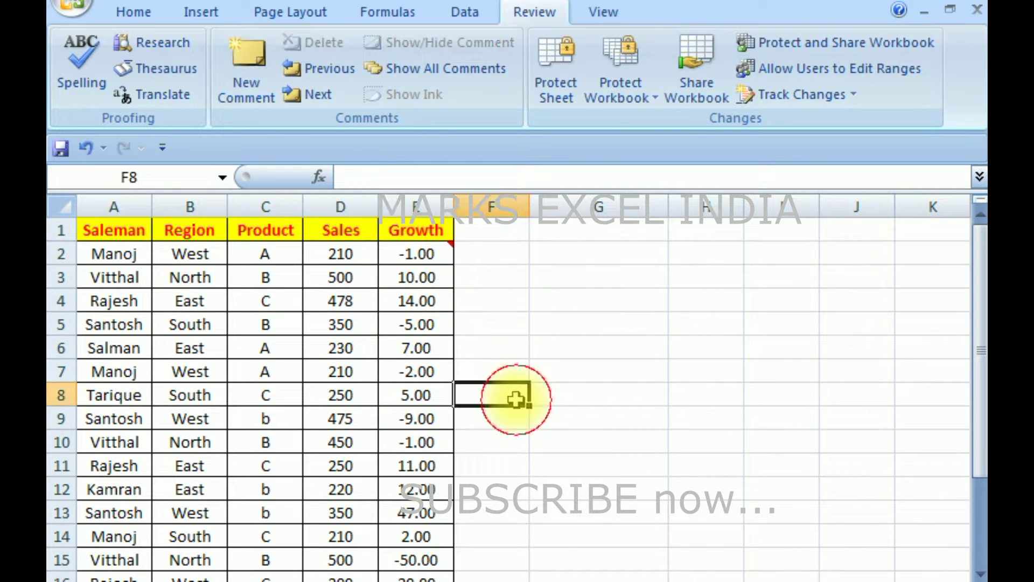
left_click(414, 349)
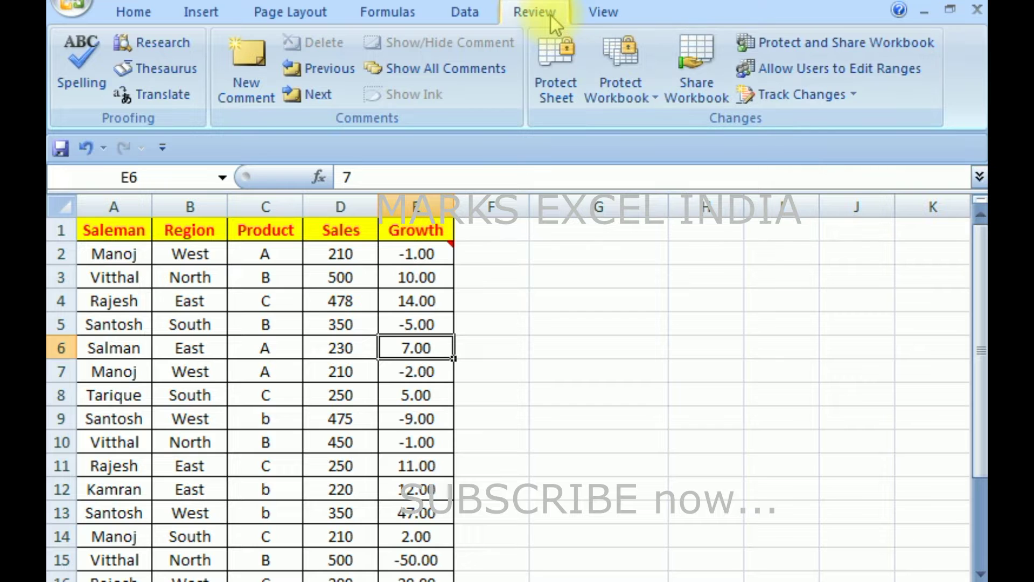
- Add the comment 'new comment' to E6, then reopen it for editing and close it
left_click(257, 78)
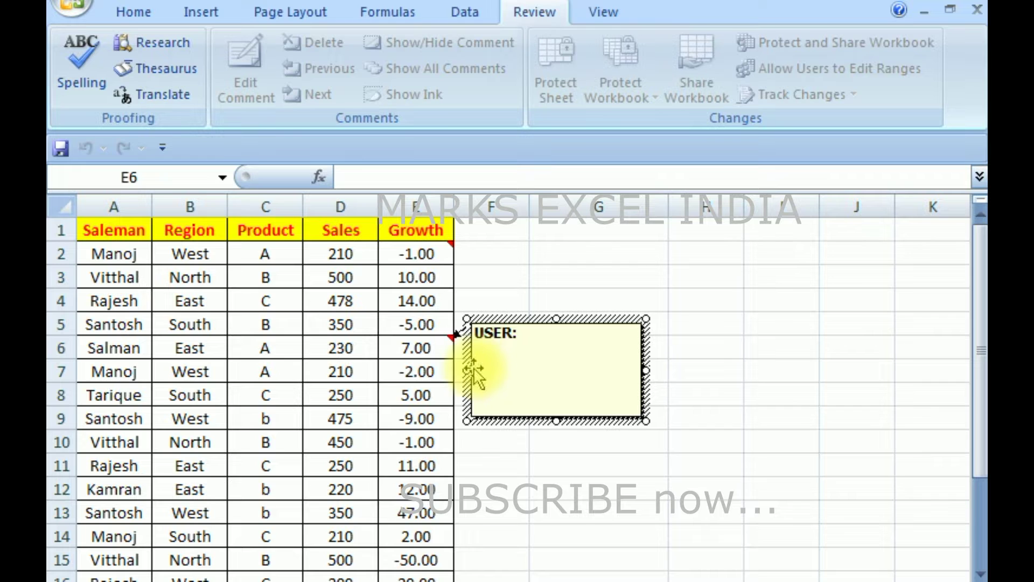
type("new comment")
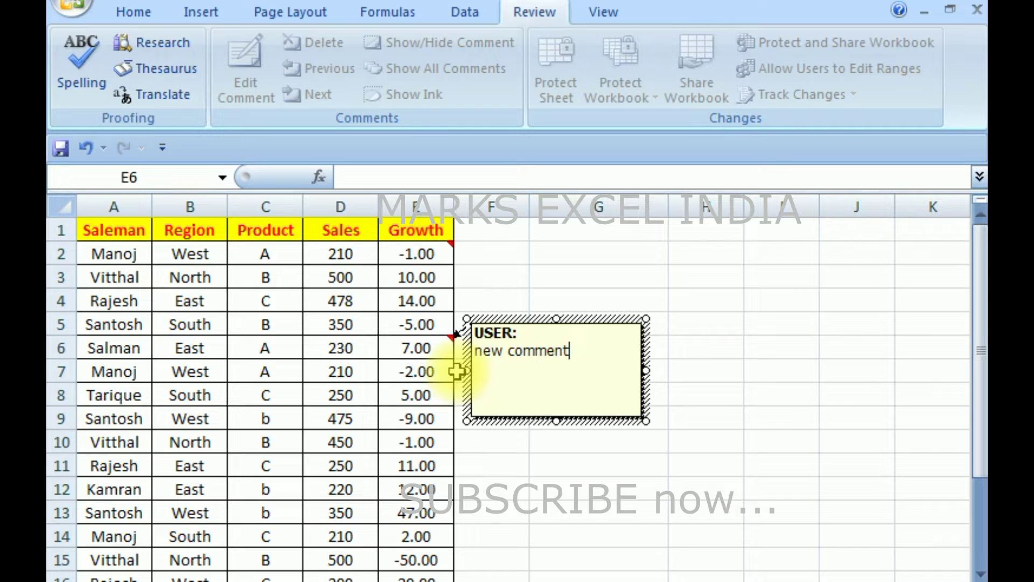
left_click(914, 370)
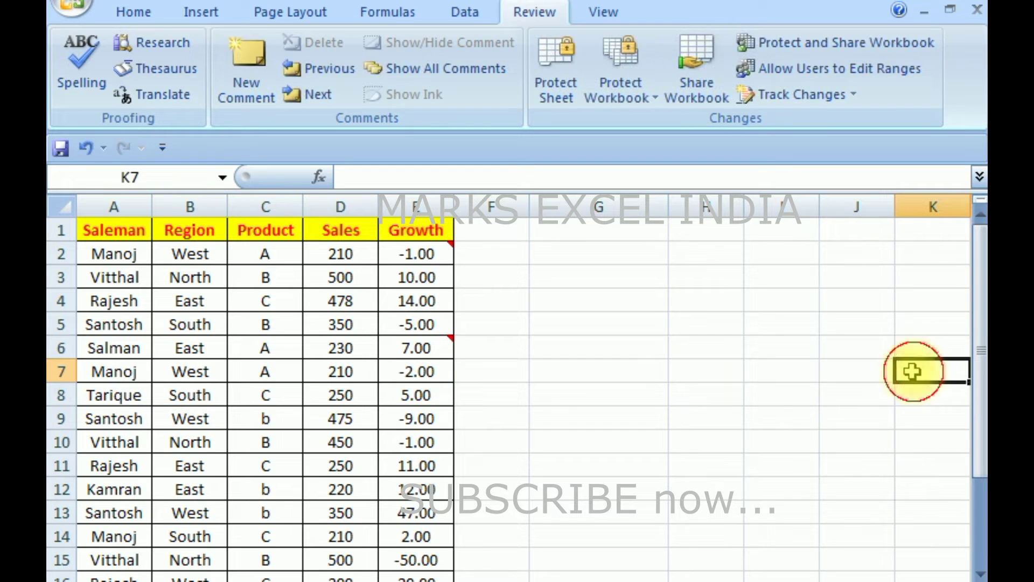
left_click(409, 351)
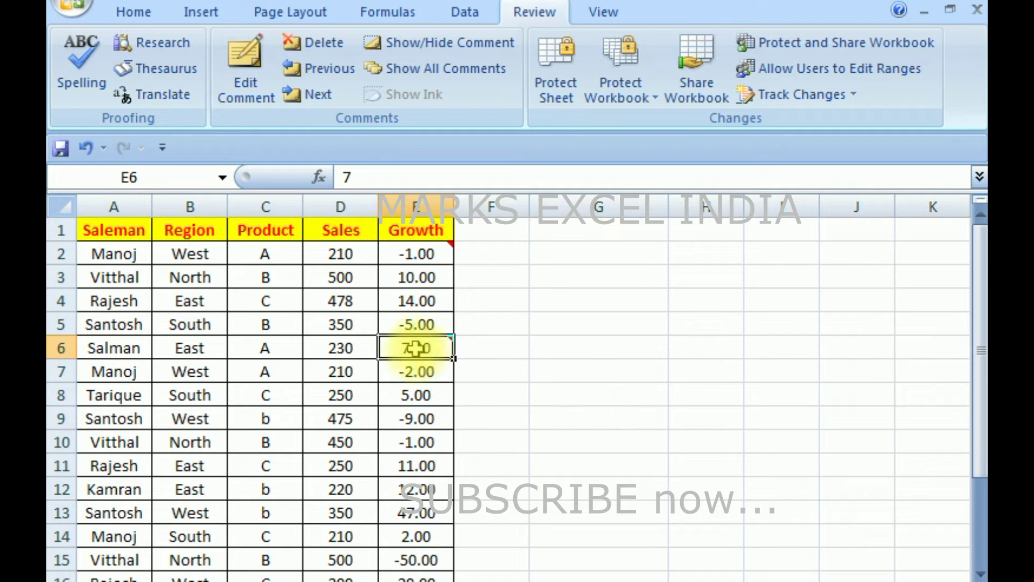
mouse_move(415, 348)
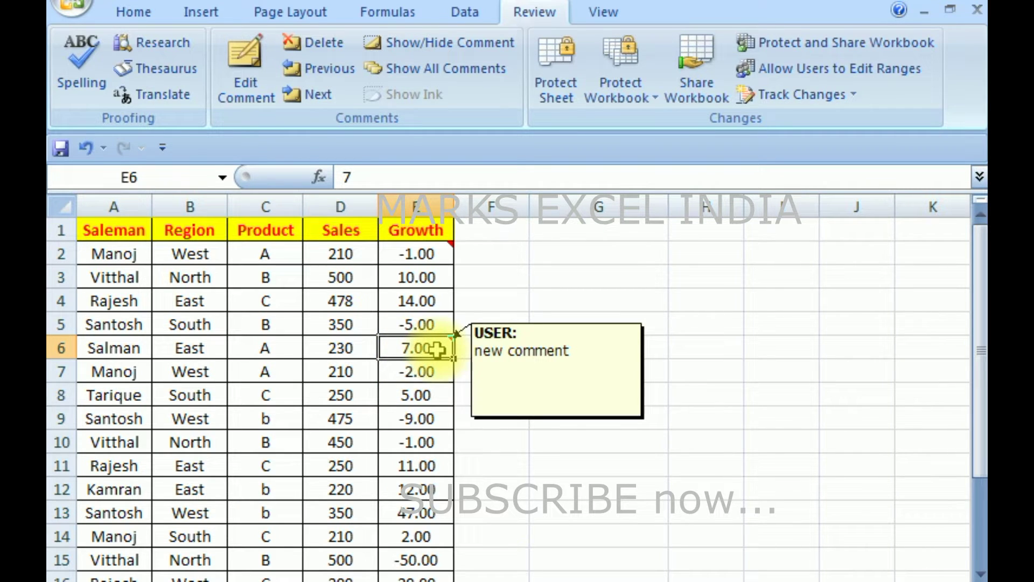
key("shift+F2")
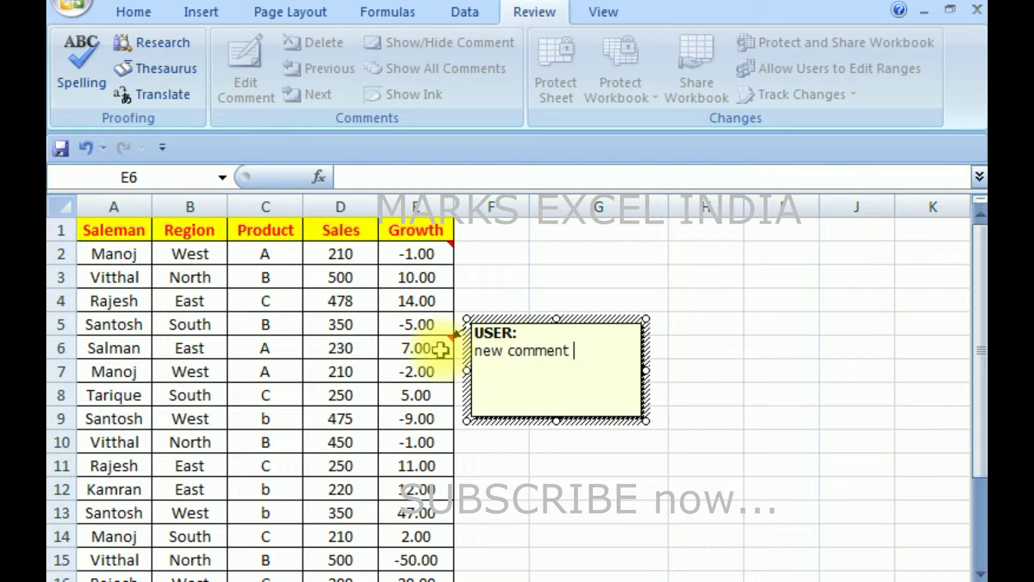
left_click(835, 323)
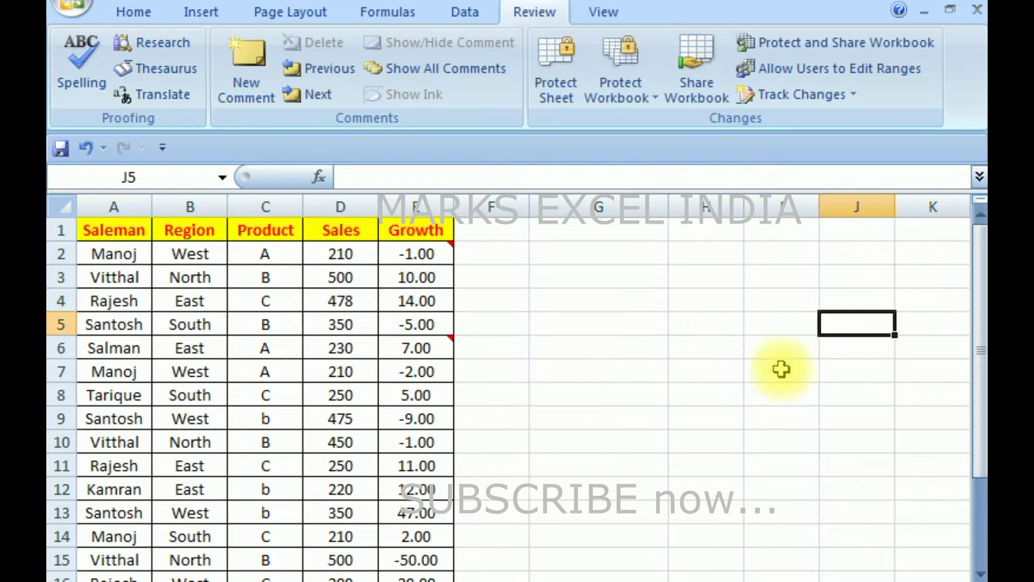
- Reopen E6's comment, close it with Escape, then add more comment text on E6
left_click(420, 349)
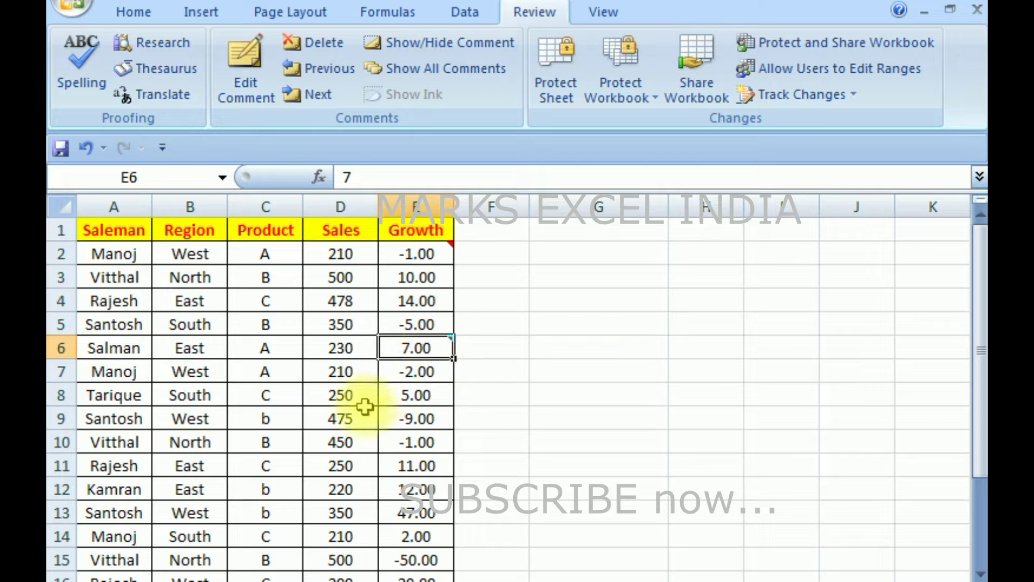
key("shift+F2")
type("new comment")
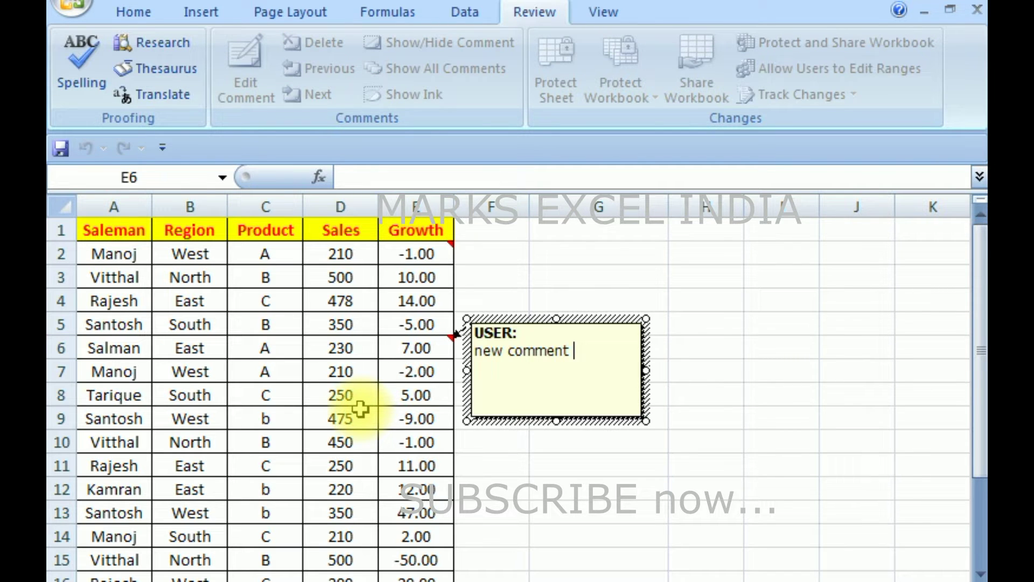
key("Escape")
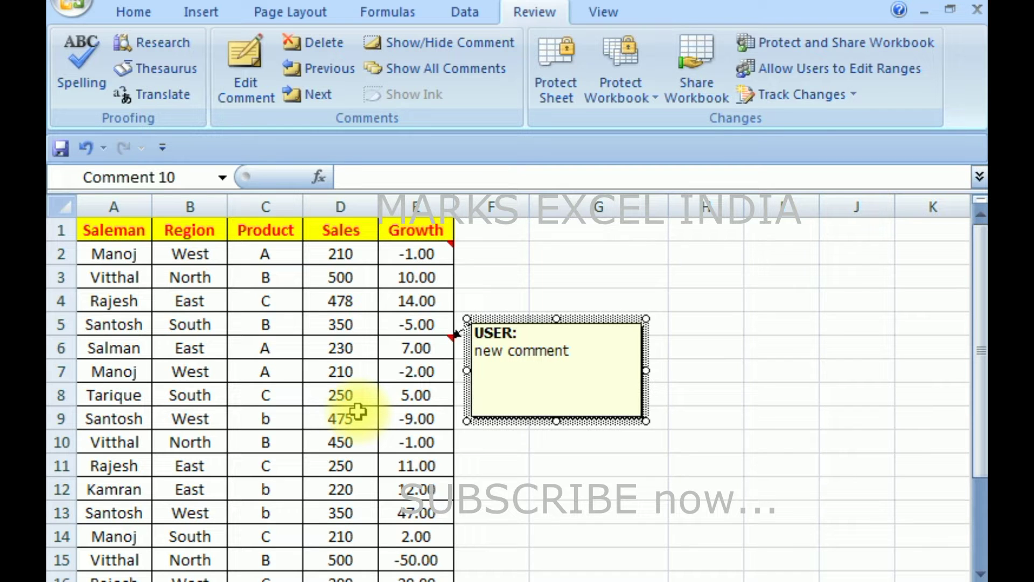
key("Escape")
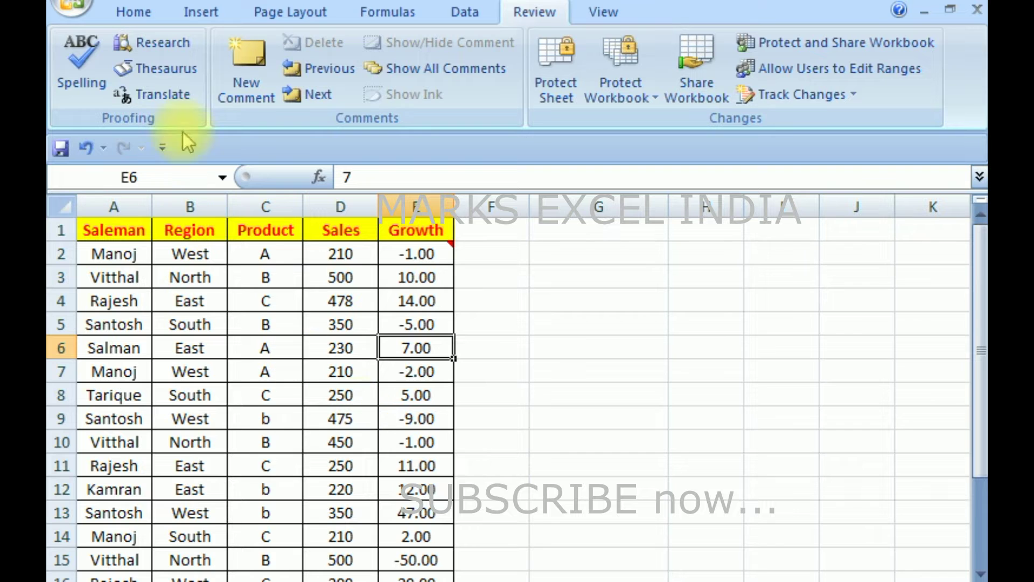
left_click(260, 71)
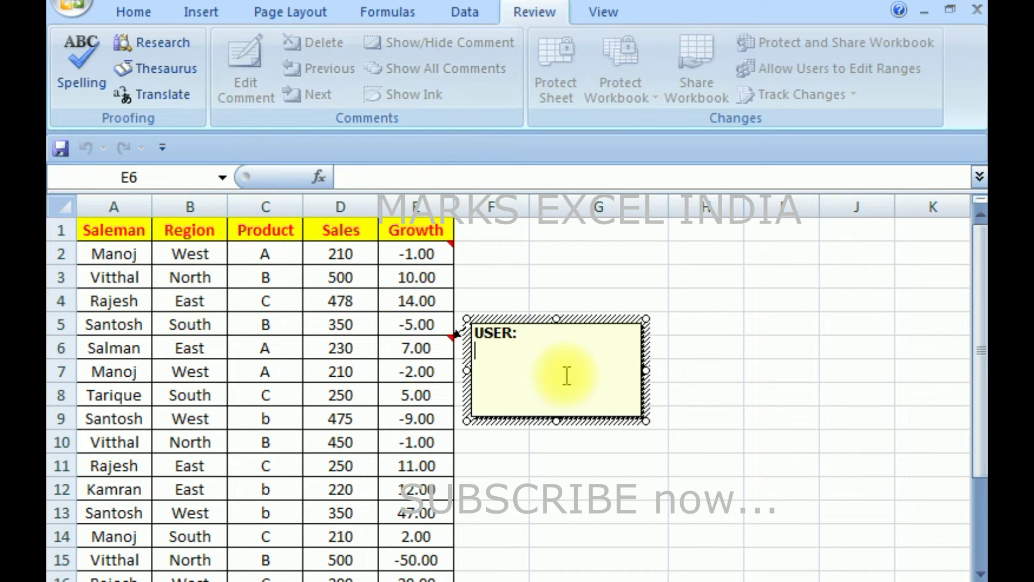
type("new")
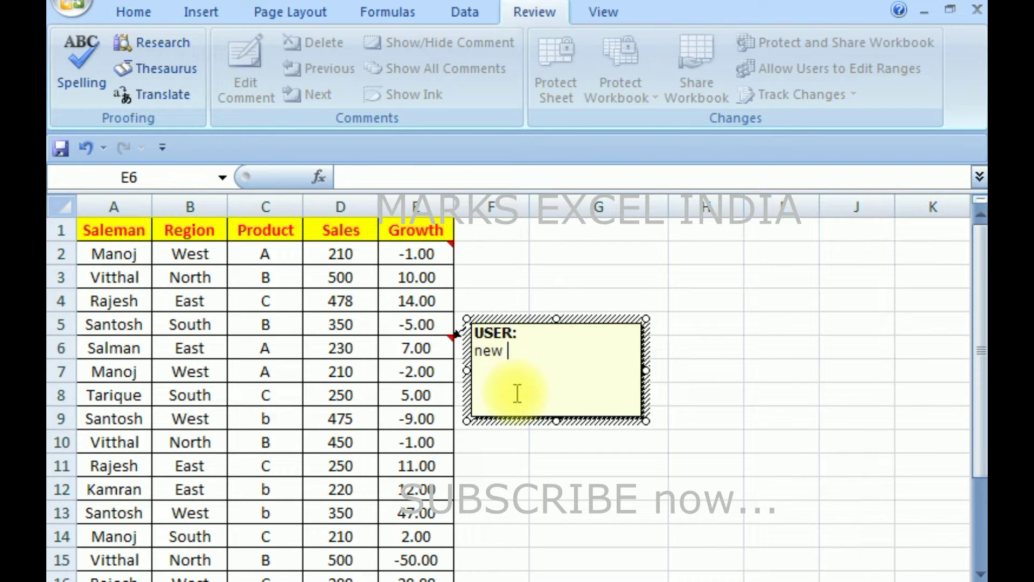
left_click(676, 419)
- Add a comment to Growth cell E10 (-1.00) and close its box
left_click(394, 445)
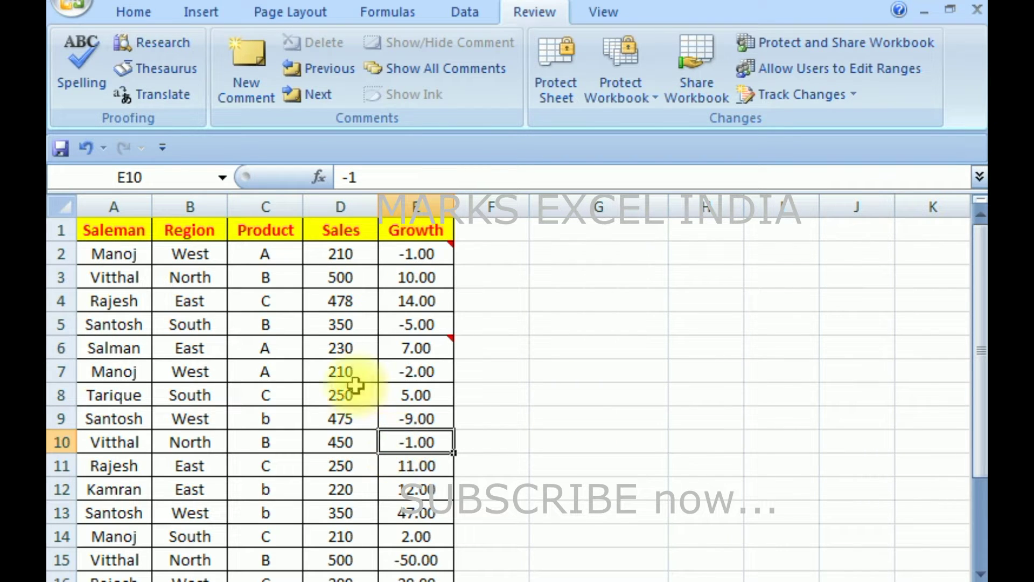
left_click(248, 94)
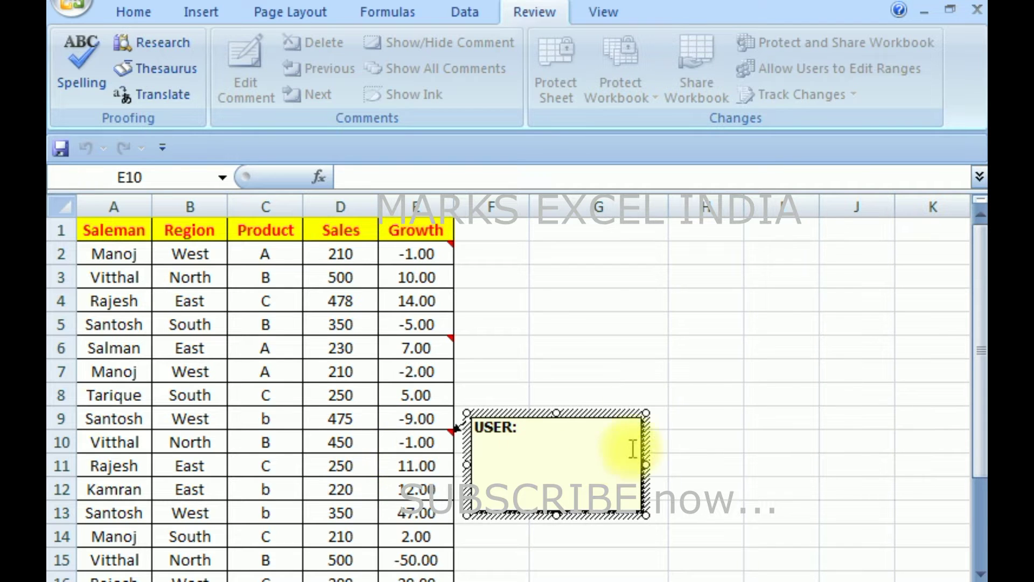
left_click(640, 349)
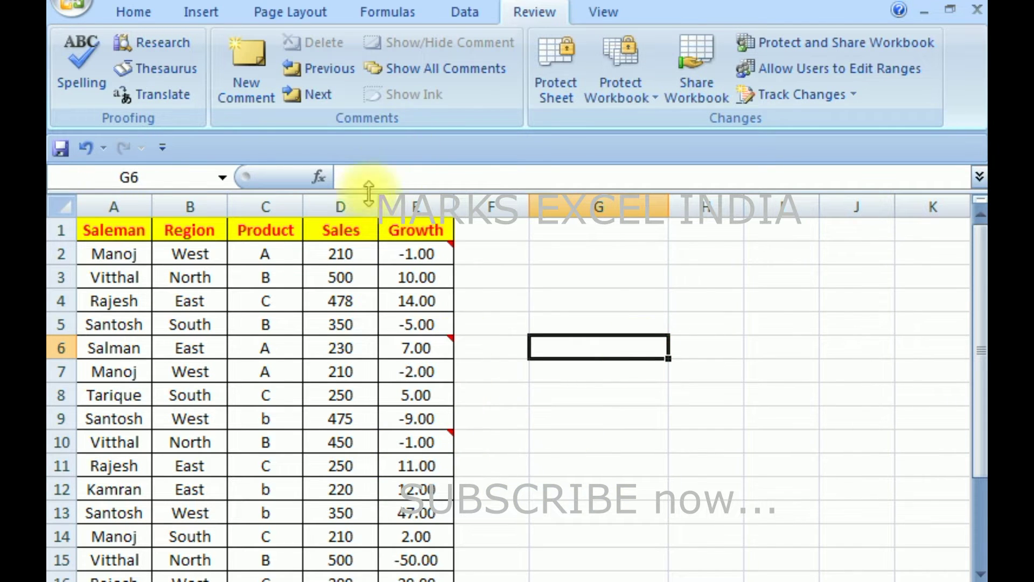
left_click(416, 323)
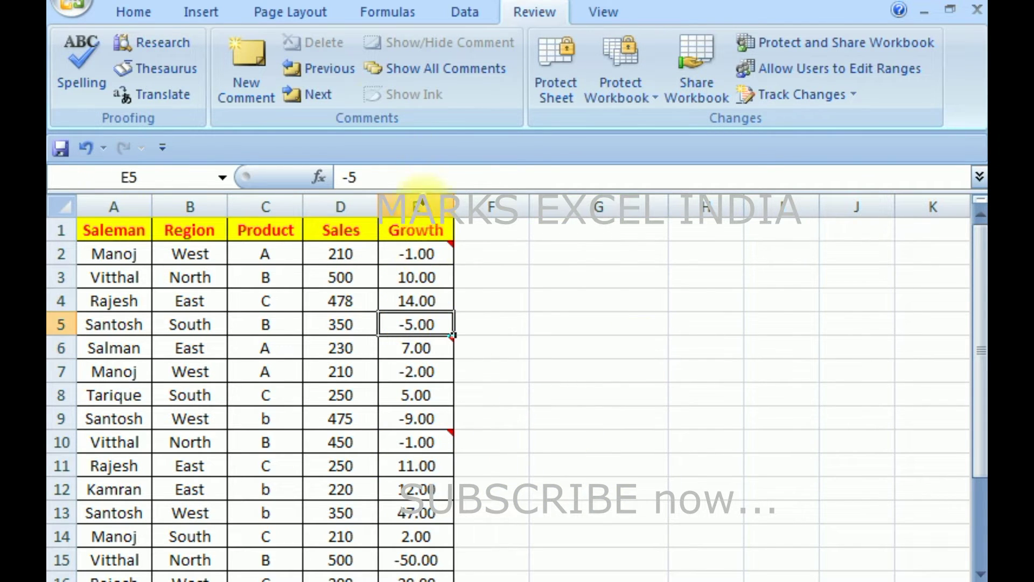
- Cycle through the sheet's comments with Previous and Next, dismissing the end-of-workbook prompt
left_click(322, 70)
left_click(318, 91)
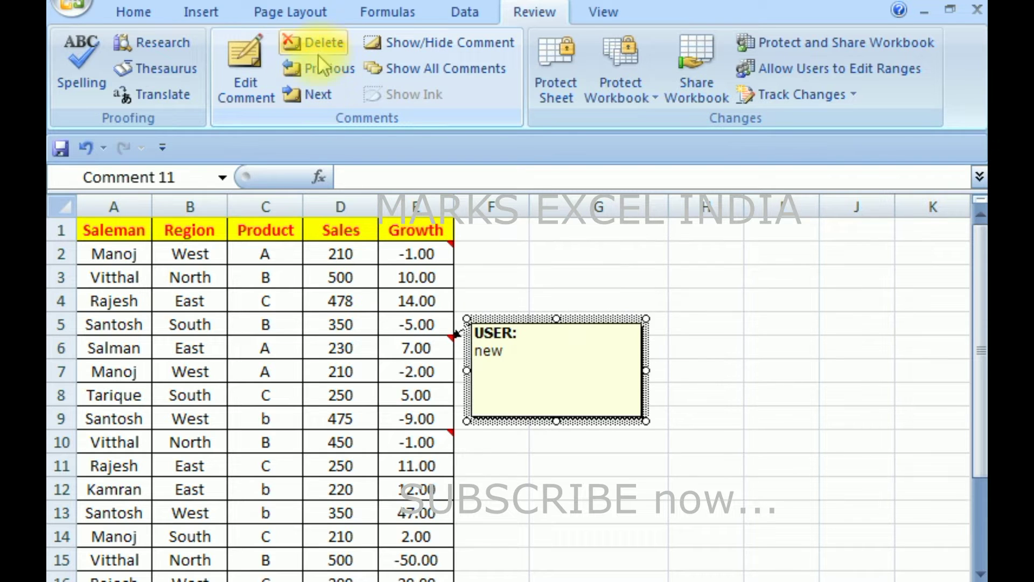
left_click(313, 75)
left_click(317, 95)
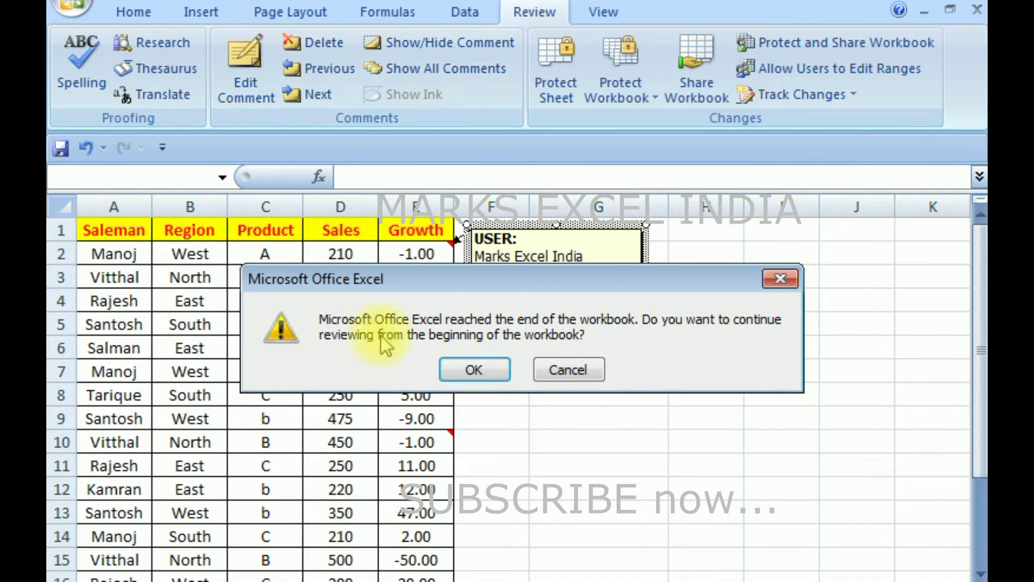
left_click(779, 279)
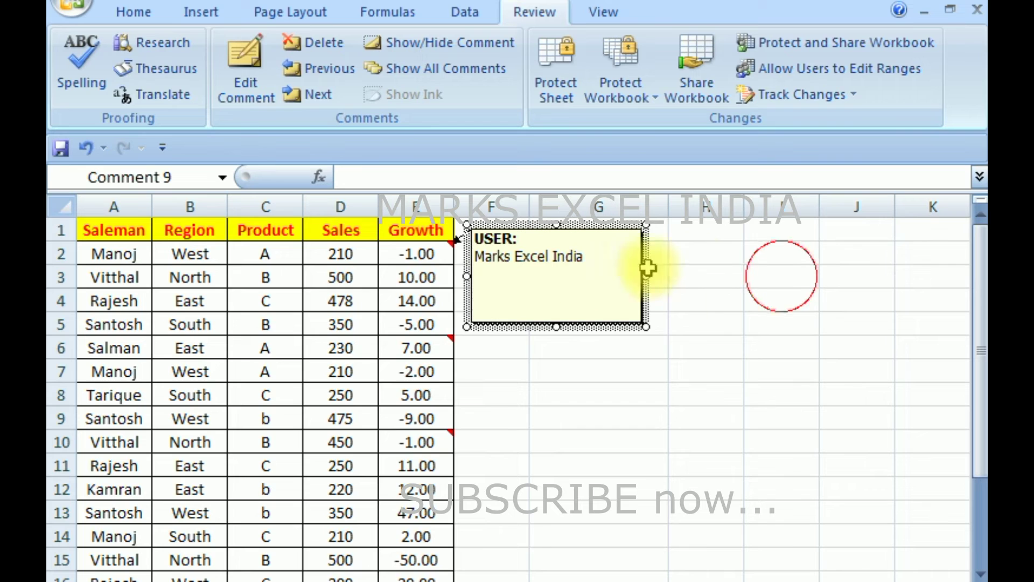
- Copy Growth cell E2 with its comment using Ctrl+C
left_click(405, 263)
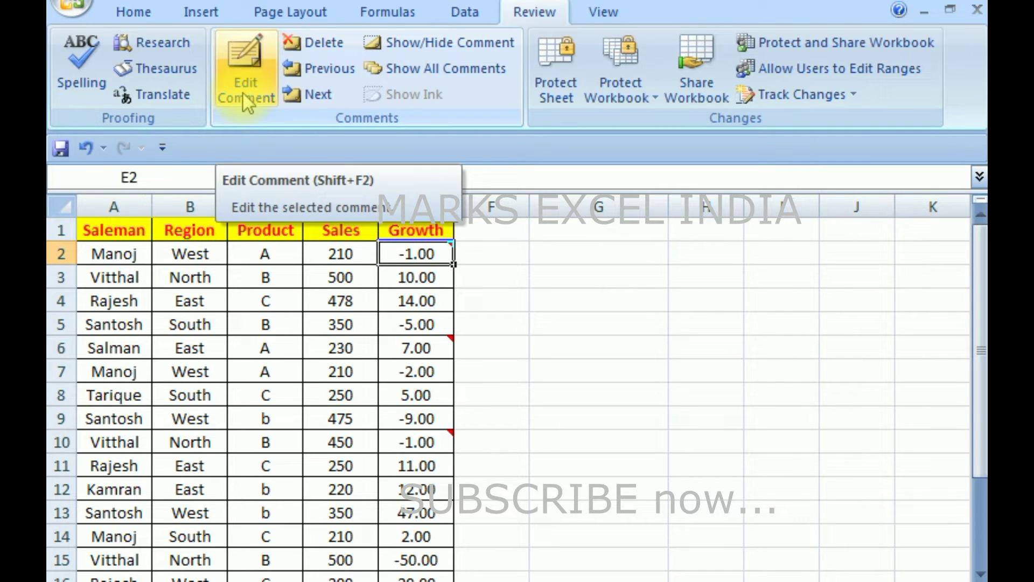
left_click(340, 396)
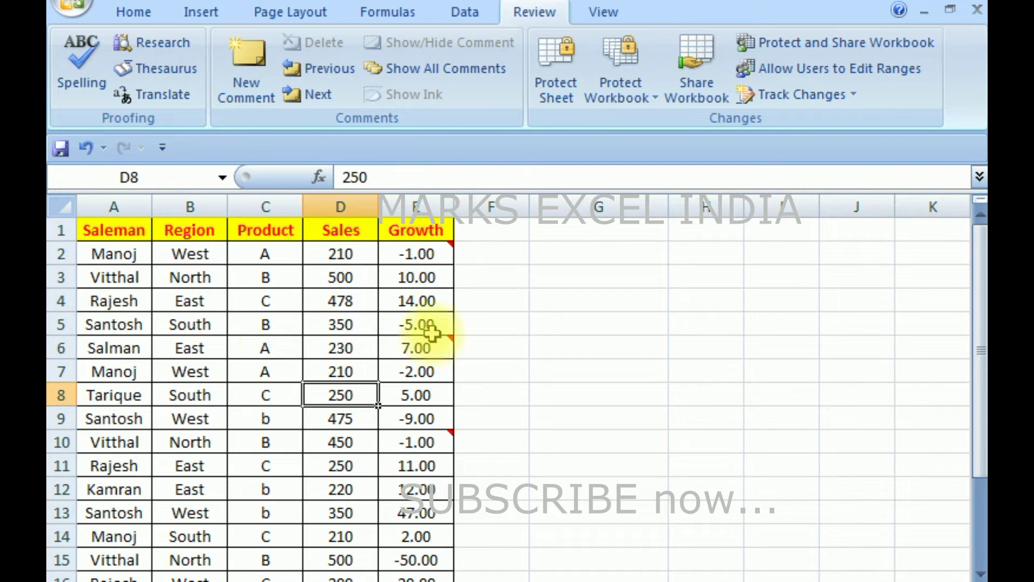
right_click(427, 259)
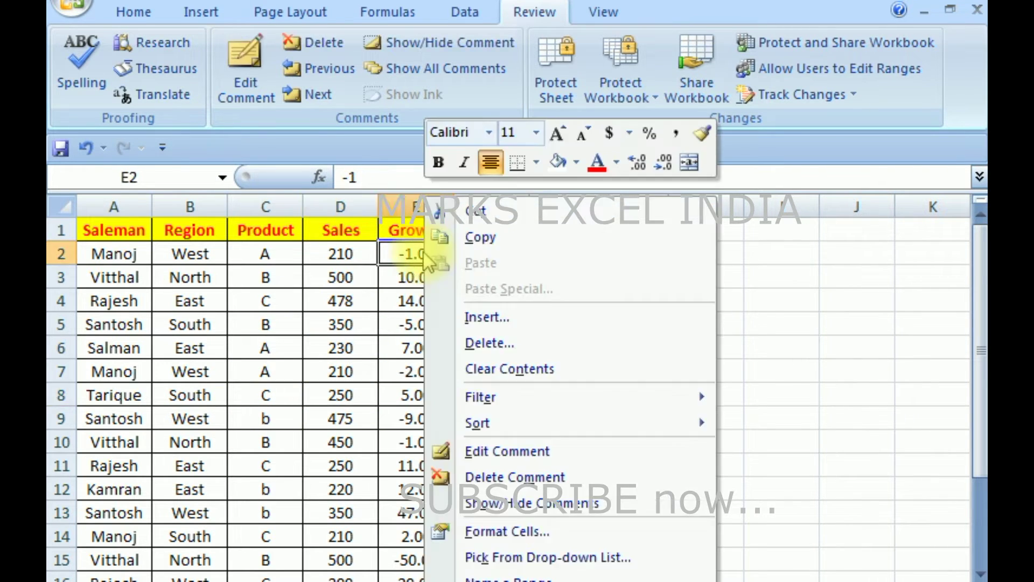
left_click(340, 326)
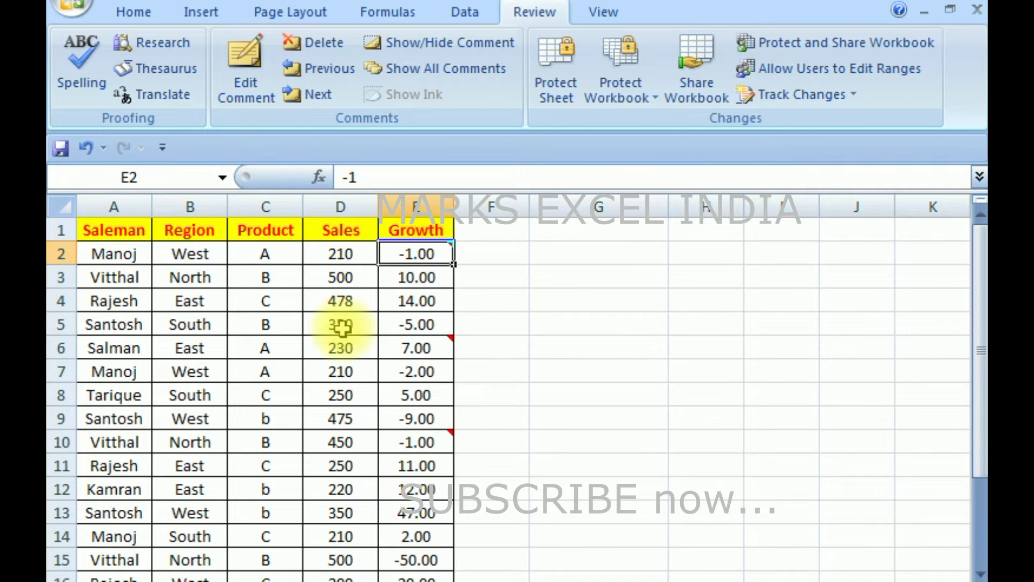
key("ctrl+c")
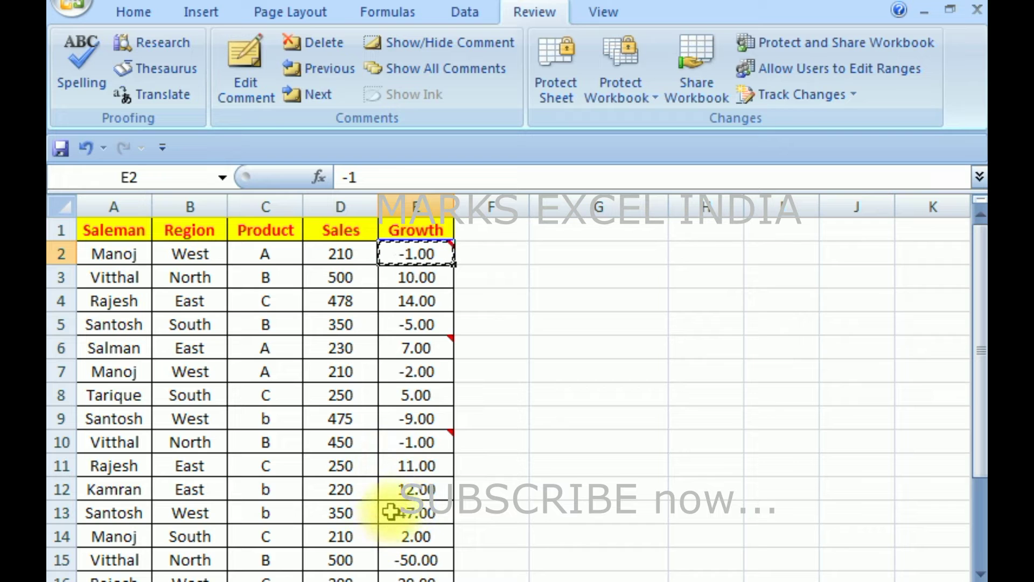
- Paste only E2's comment onto E8 via Paste Special > Comments, keeping its 5.00 value
left_click(403, 394)
right_click(404, 400)
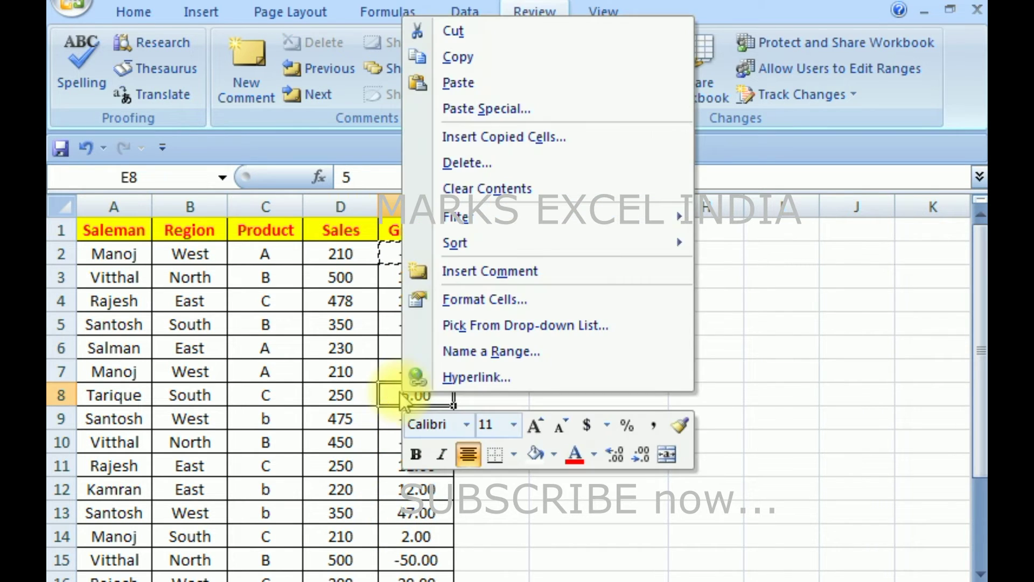
left_click(503, 108)
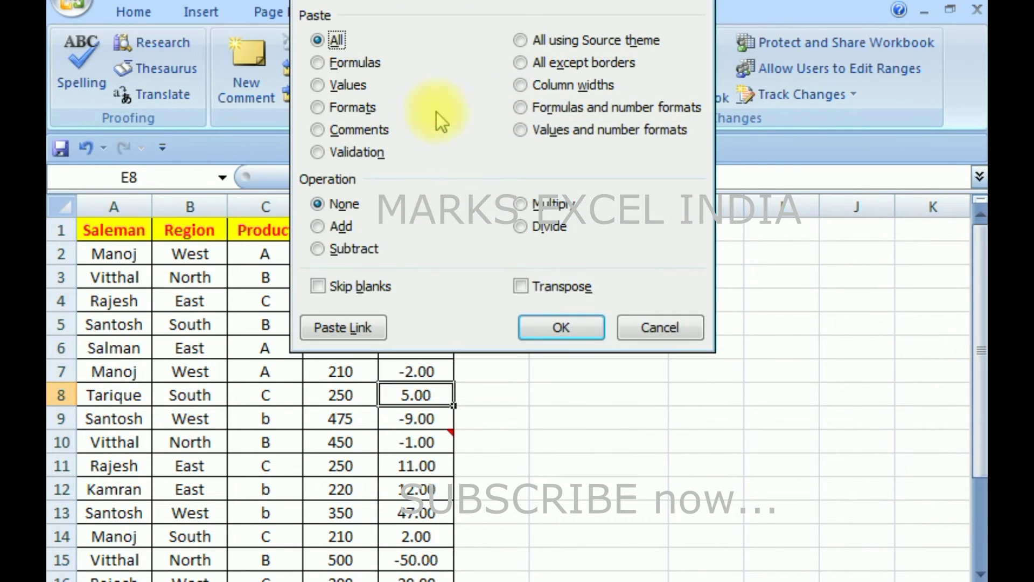
left_click_drag(376, 4, 273, 76)
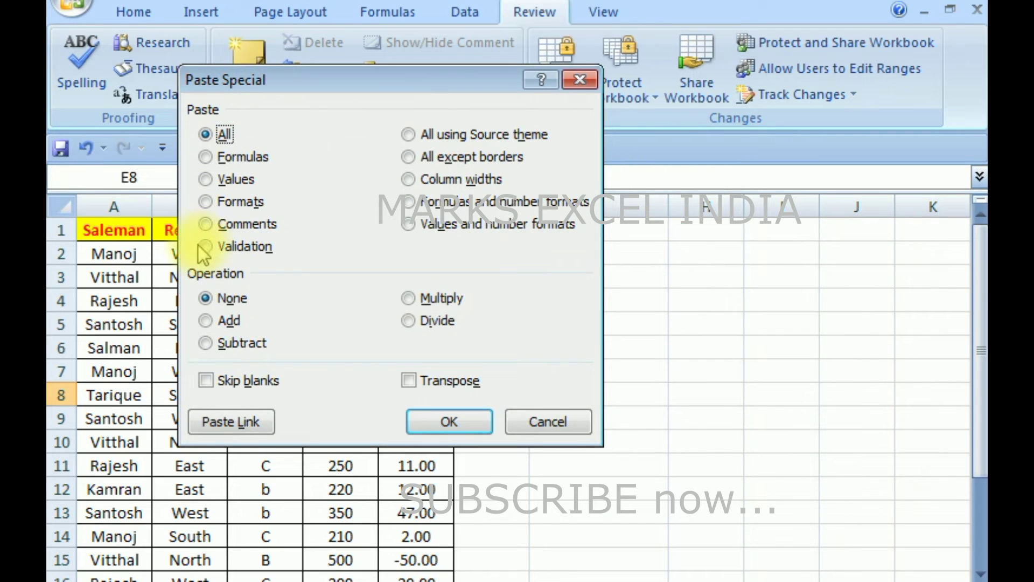
left_click(206, 224)
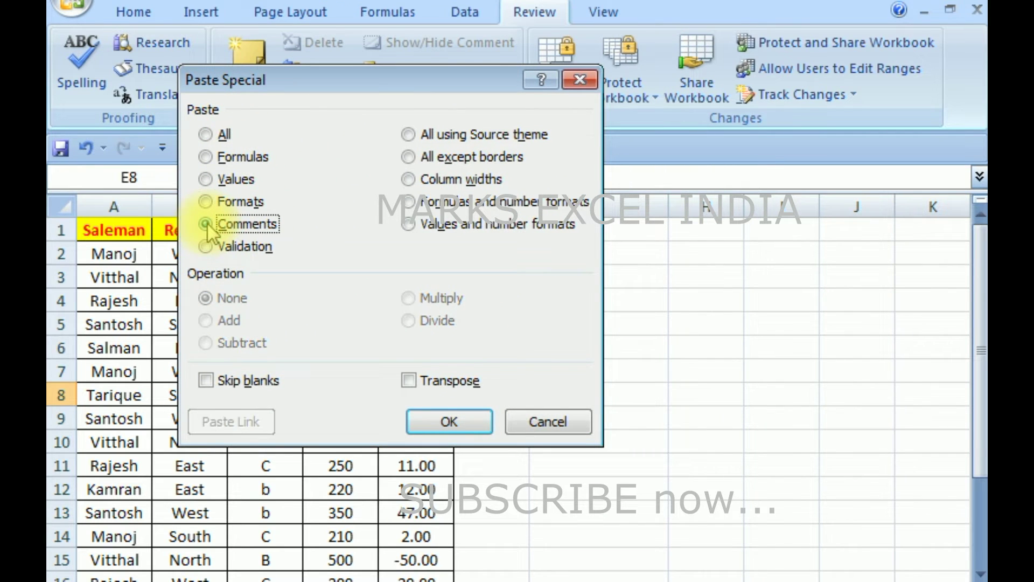
left_click(473, 422)
left_click(506, 415)
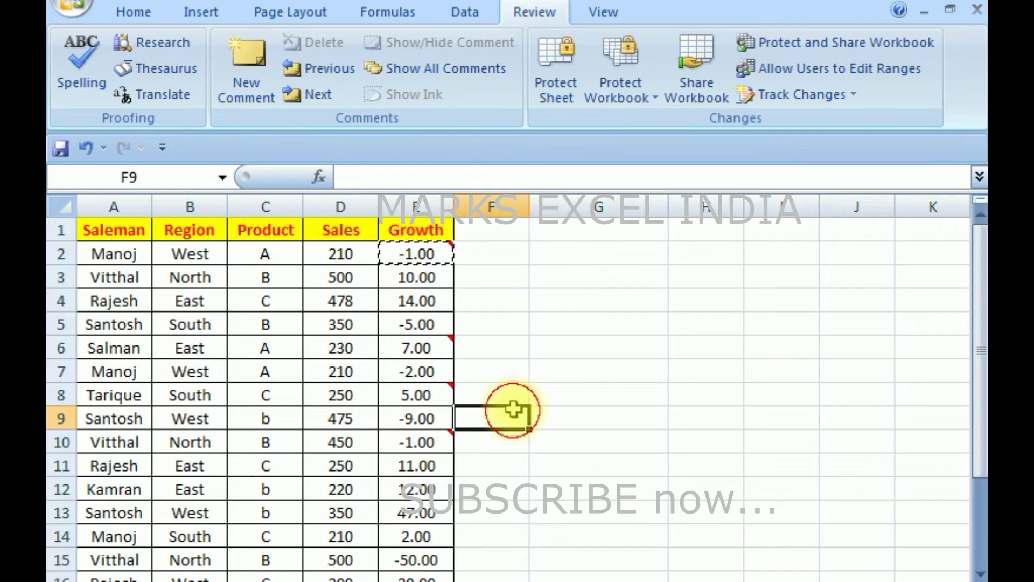
left_click(412, 396)
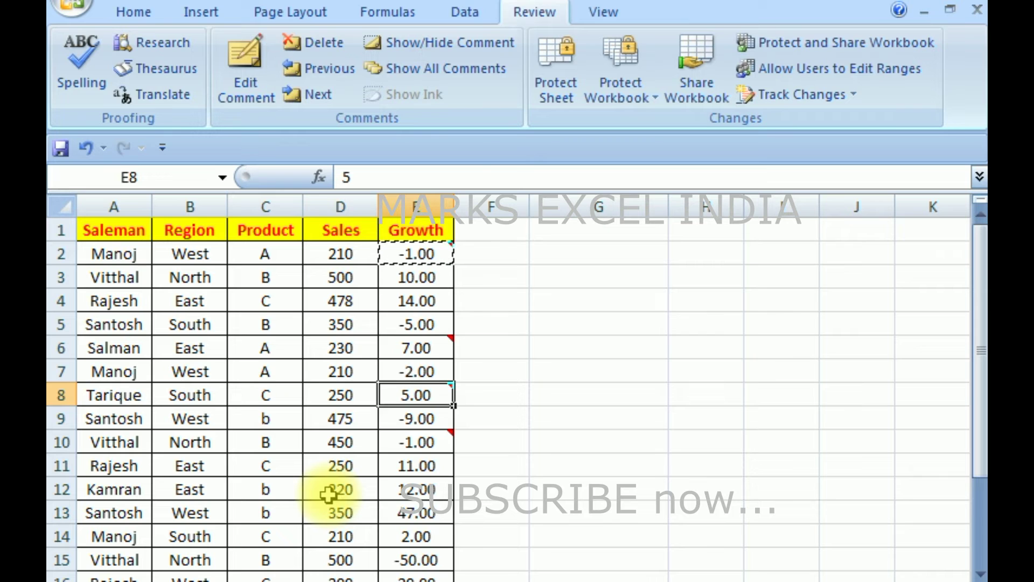
- In Page Setup's Sheet tab, set Comments to print As displayed on sheet
left_click(283, 15)
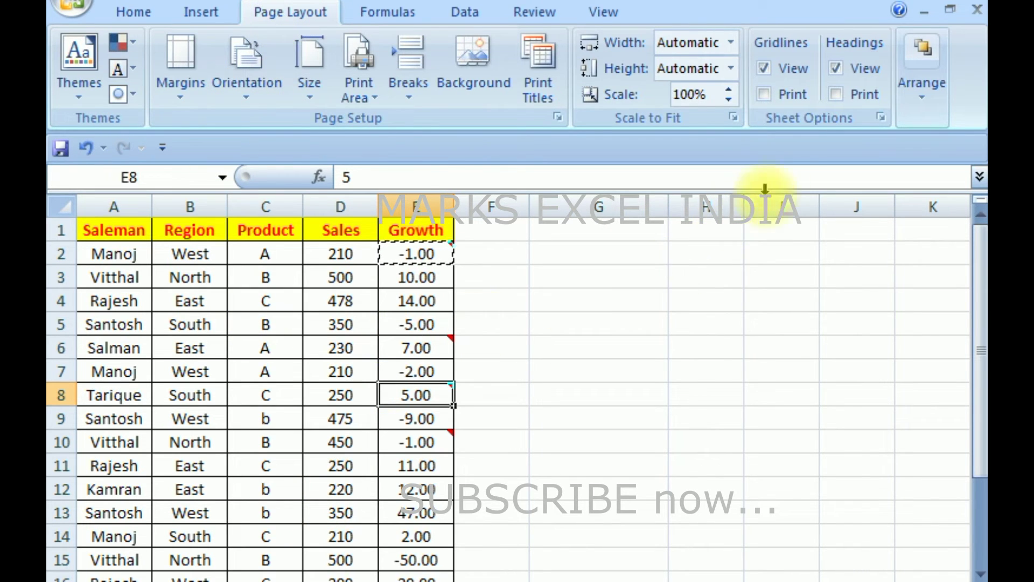
left_click(880, 116)
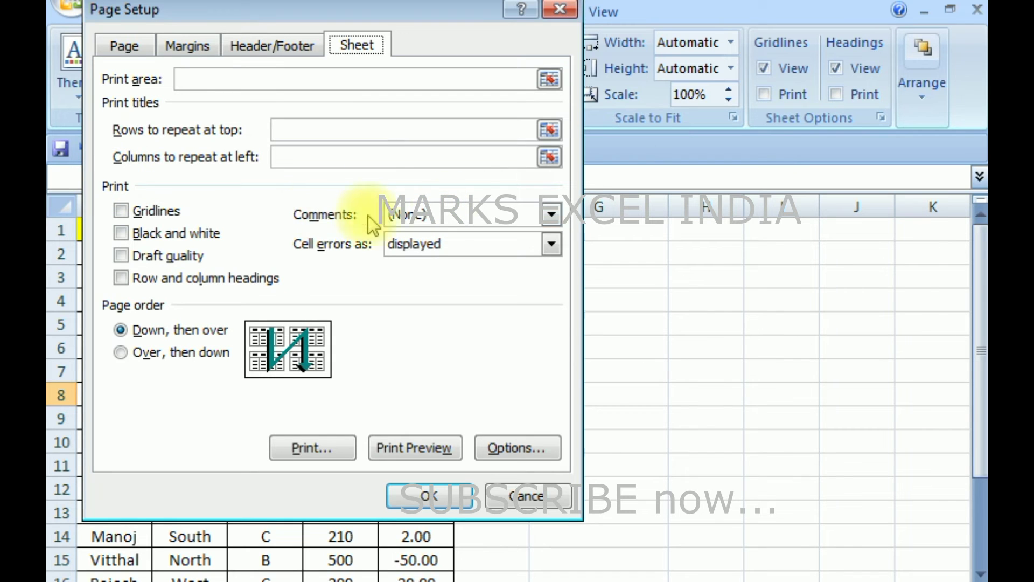
left_click(466, 215)
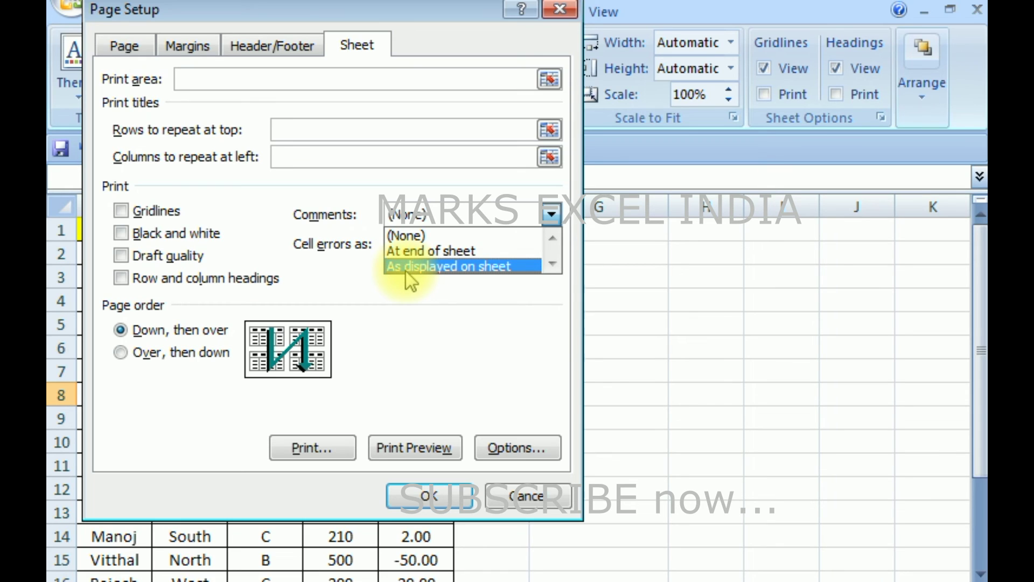
left_click(493, 497)
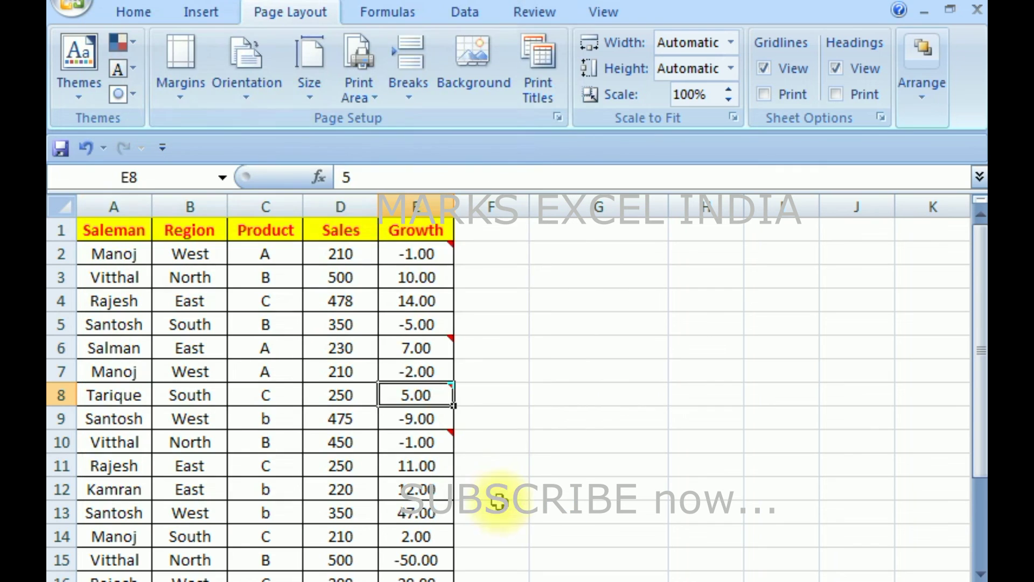
left_click(430, 254)
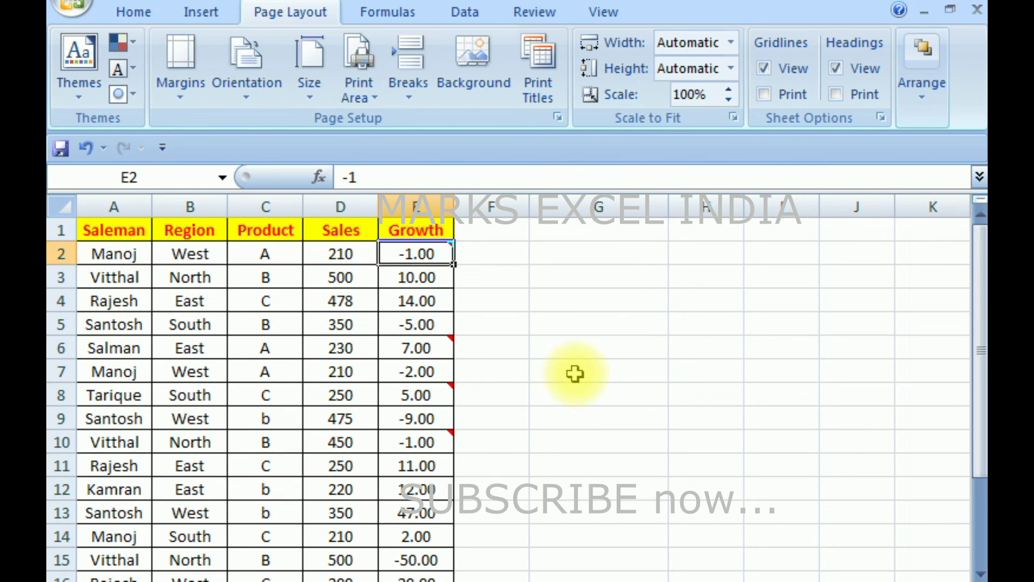